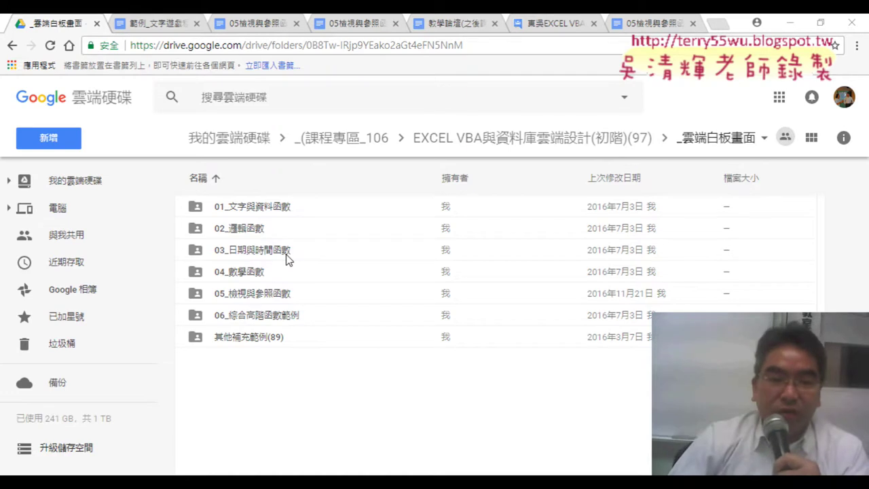
# Go through 06_綜合高階函數範例 and 03_文字遊戲 in Drive to open the 範例_文字遊戲程式碼 document.
pyautogui.click(266, 325)
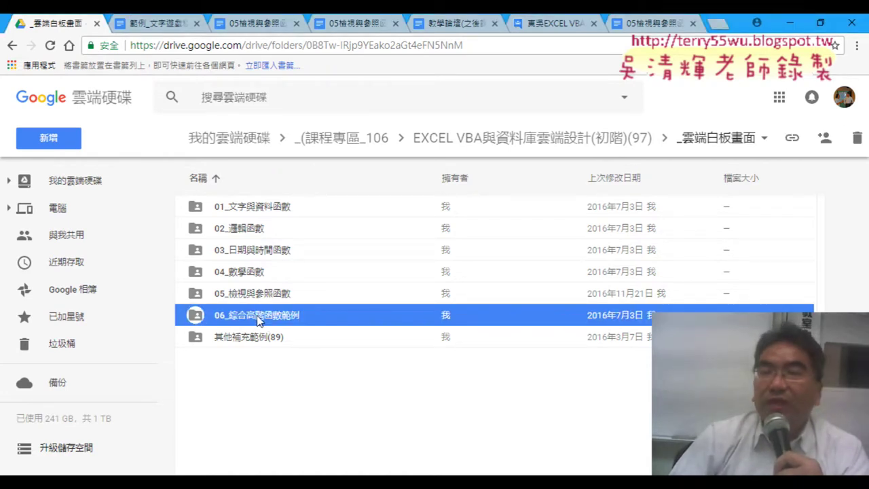
pyautogui.doubleClick(257, 317)
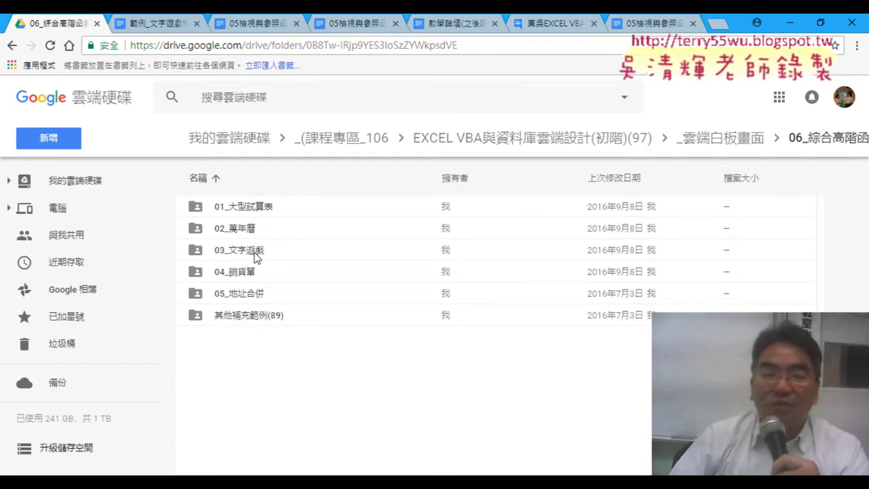
pyautogui.doubleClick(256, 251)
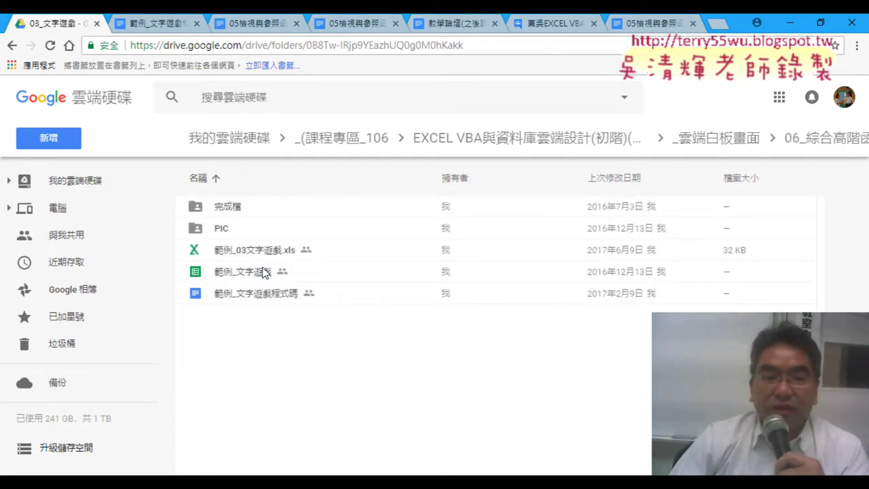
pyautogui.click(261, 256)
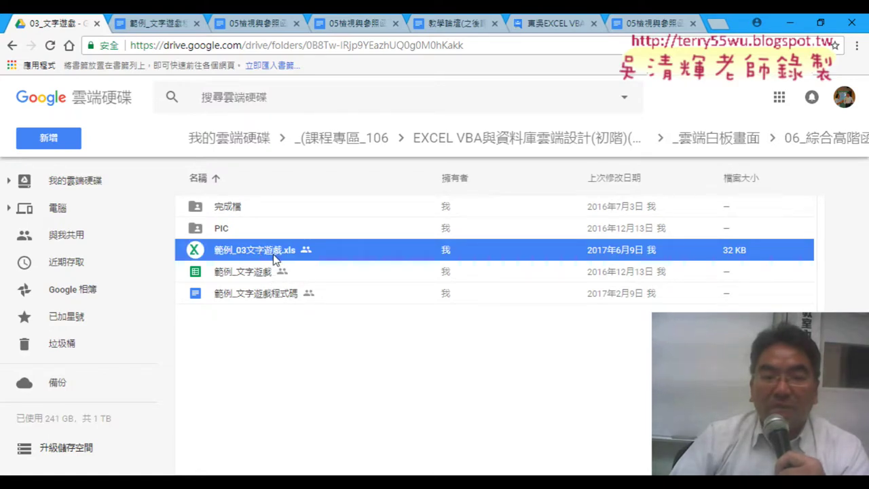
pyautogui.doubleClick(272, 298)
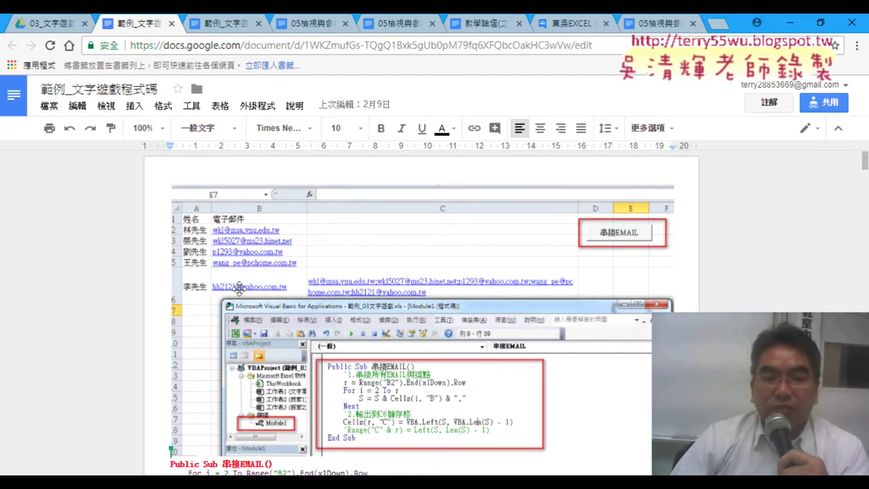
# Scroll past the VBA code to the OLUTLOOK設定重點 Outlook account settings section.
pyautogui.scroll(-3, 421, 306)
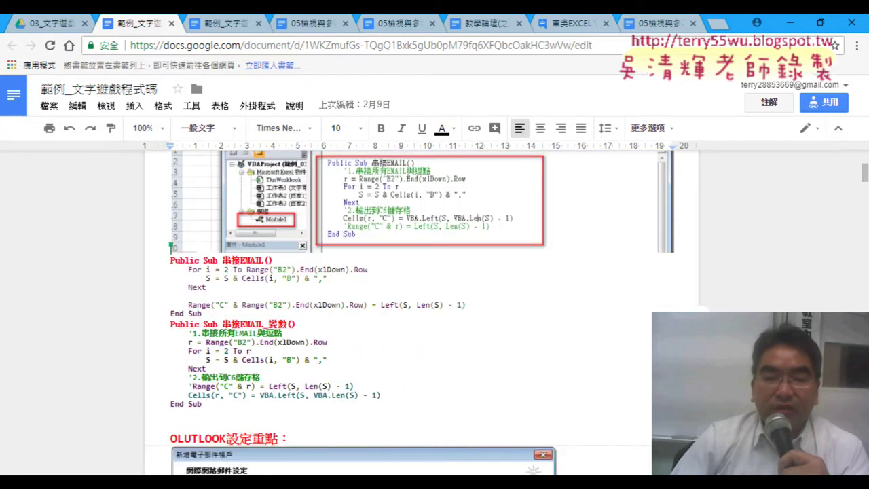
pyautogui.scroll(-2, 421, 306)
pyautogui.scroll(1, 421, 306)
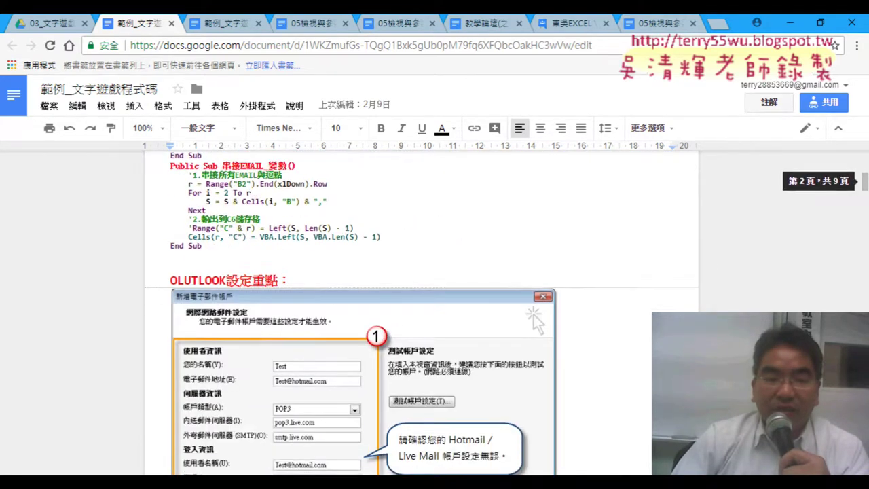
pyautogui.scroll(-2, 421, 306)
pyautogui.scroll(-1, 421, 305)
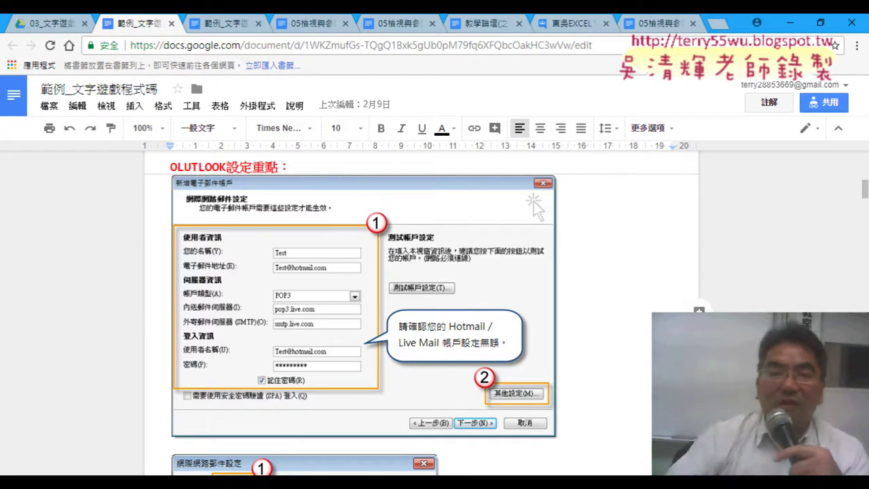
# Scroll past the Outlook server screenshots to the Sub 用Outlook郵寄 macro and highlight its Set keyword.
pyautogui.scroll(-2, 639, 330)
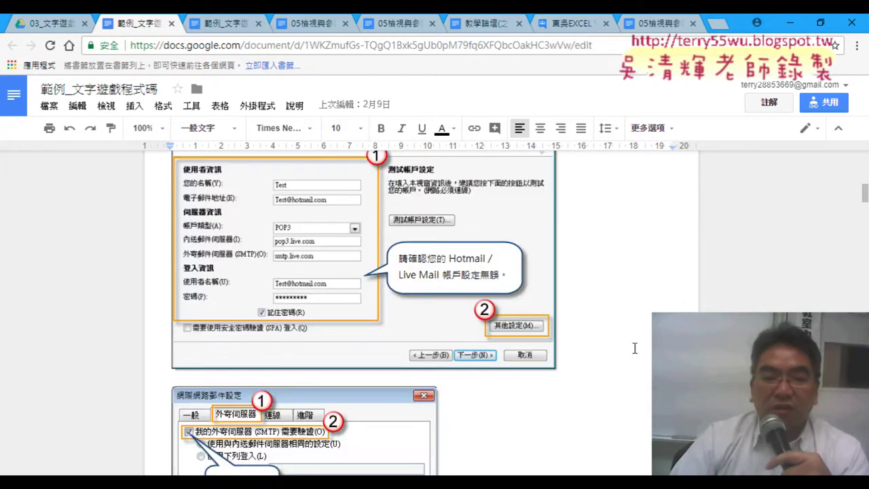
pyautogui.scroll(-2, 635, 349)
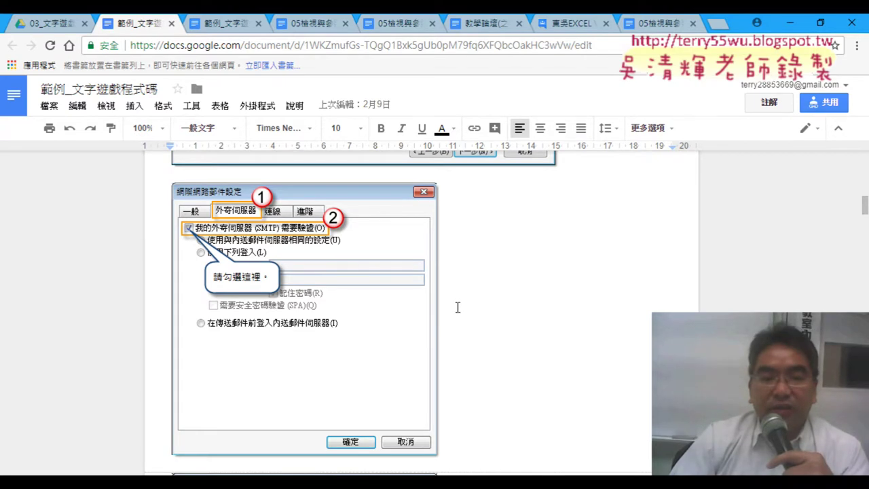
pyautogui.scroll(-4, 495, 324)
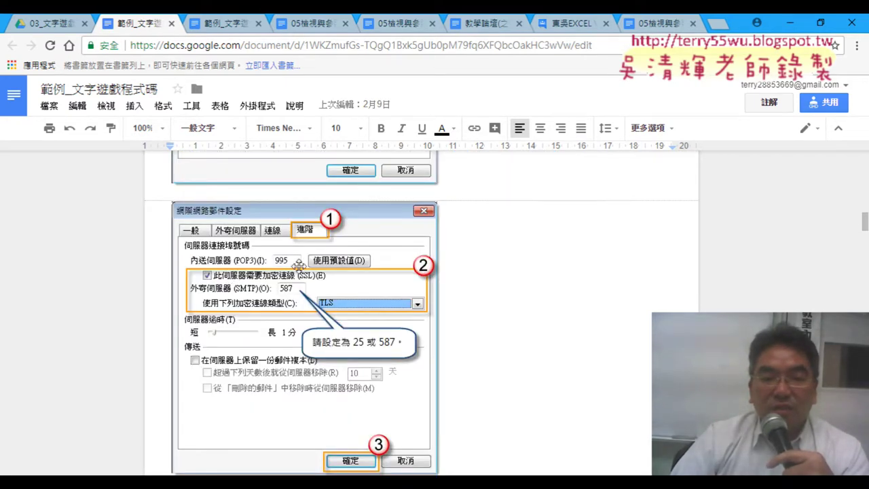
pyautogui.scroll(-5, 489, 338)
pyautogui.scroll(-2, 516, 338)
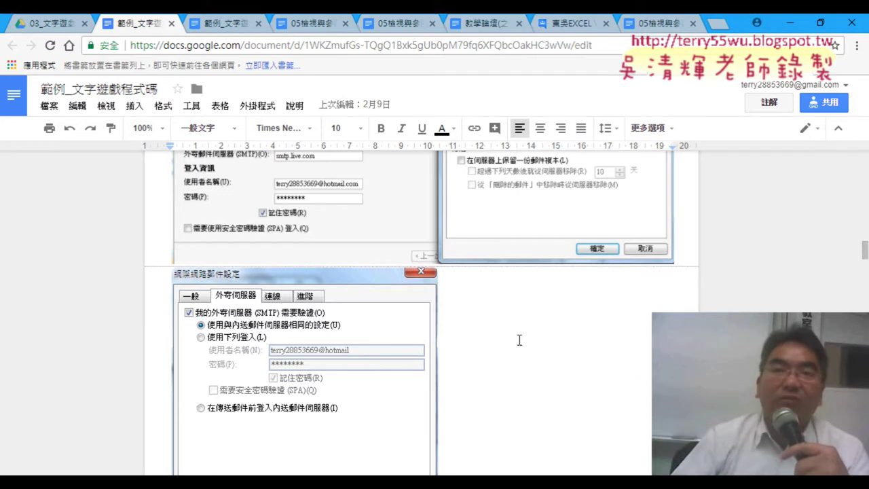
pyautogui.scroll(-3, 520, 340)
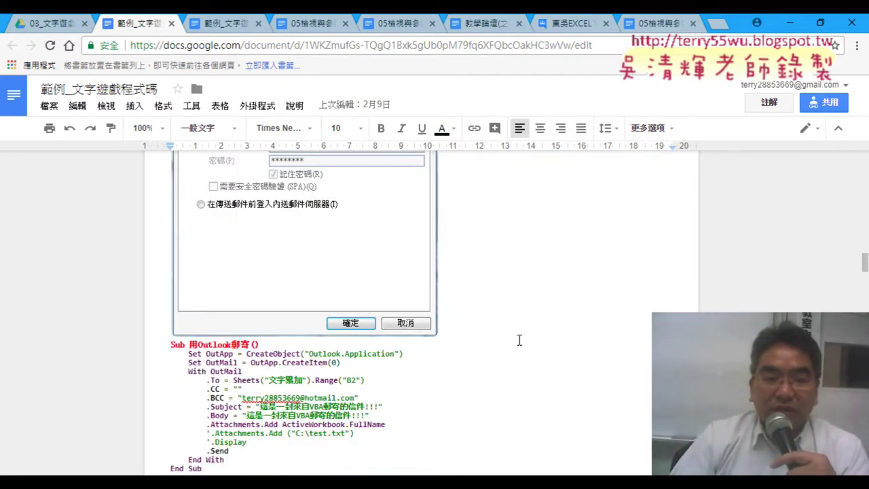
pyautogui.scroll(-1, 520, 340)
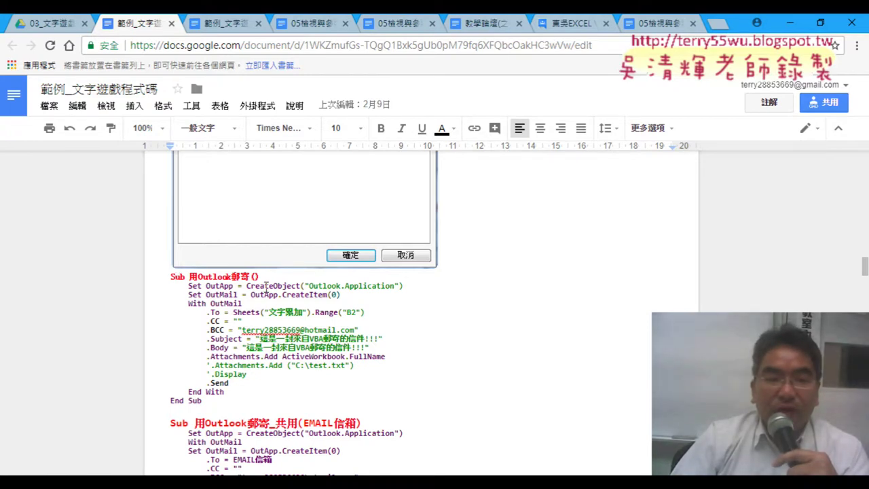
pyautogui.doubleClick(197, 286)
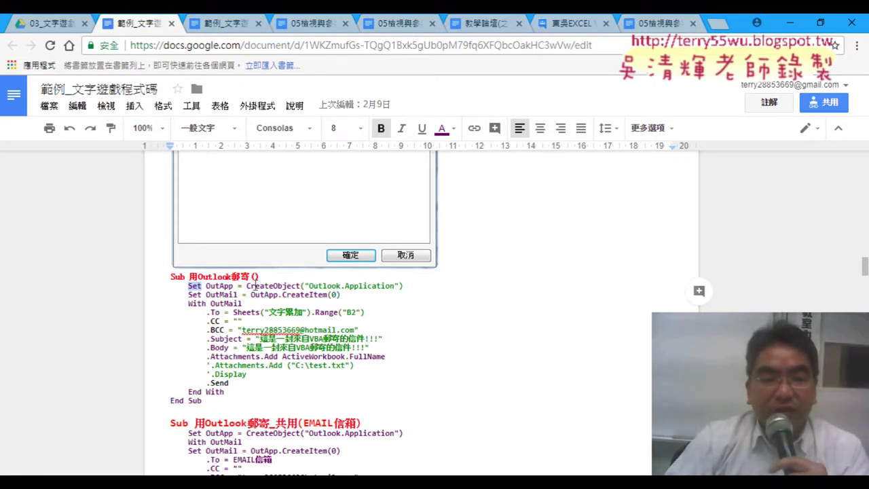
pyautogui.moveTo(247, 286); pyautogui.dragTo(290, 286)
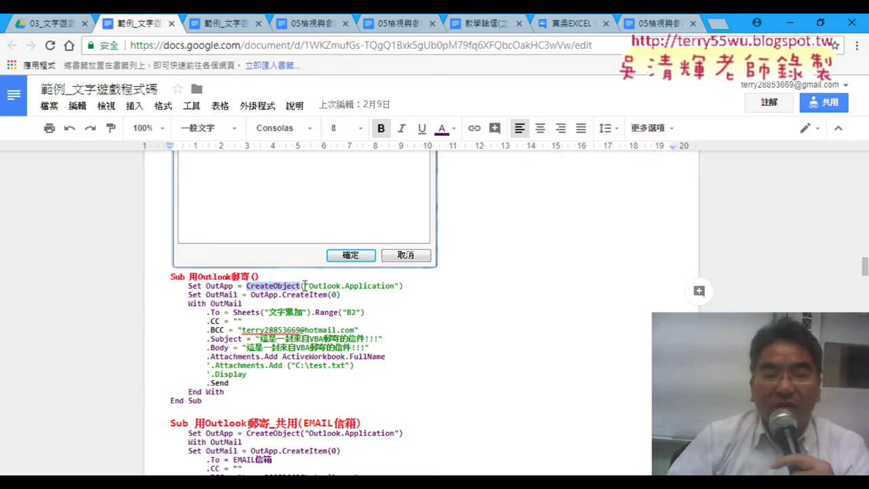
pyautogui.moveTo(305, 285); pyautogui.dragTo(355, 288)
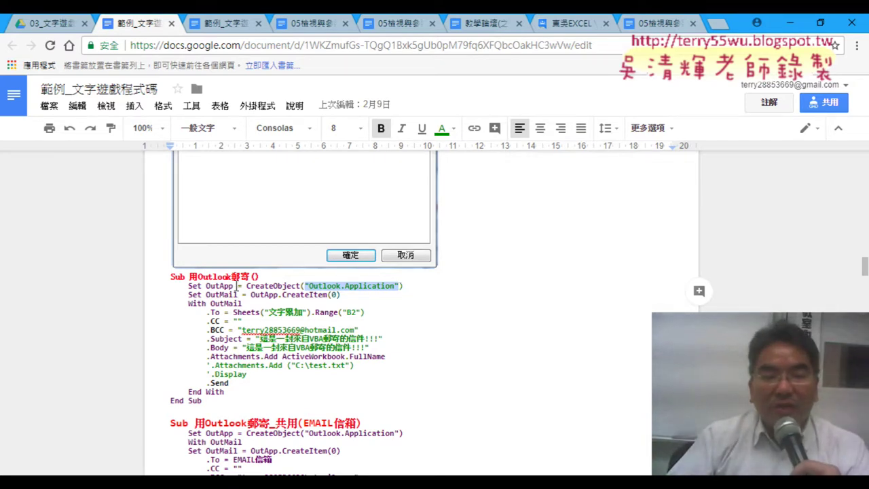
pyautogui.moveTo(246, 285); pyautogui.dragTo(381, 286)
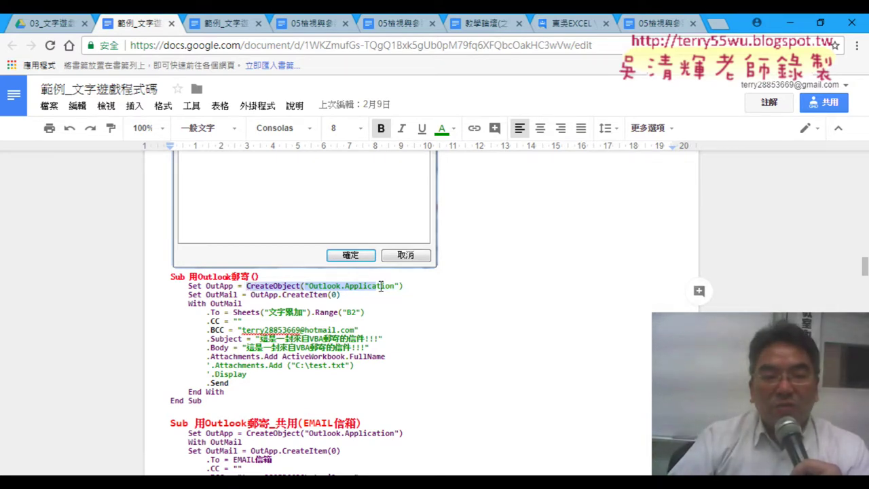
pyautogui.doubleClick(229, 286)
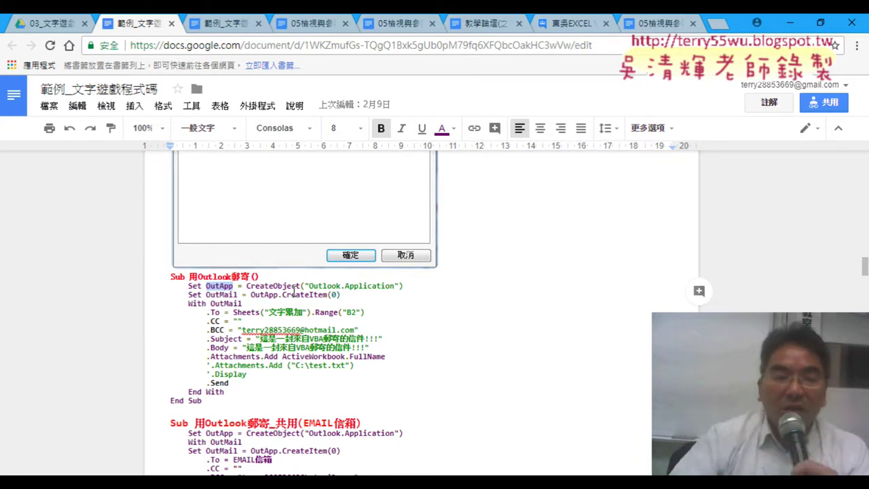
pyautogui.moveTo(250, 295); pyautogui.dragTo(278, 296)
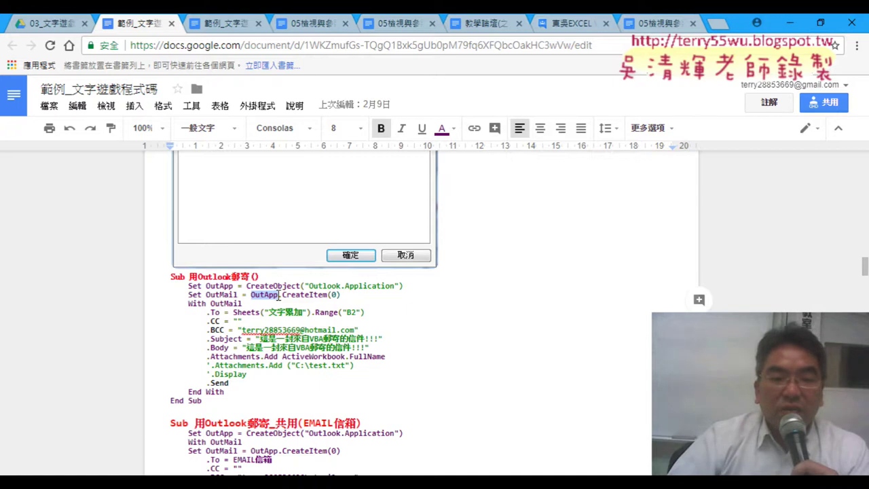
pyautogui.moveTo(278, 296); pyautogui.dragTo(331, 294)
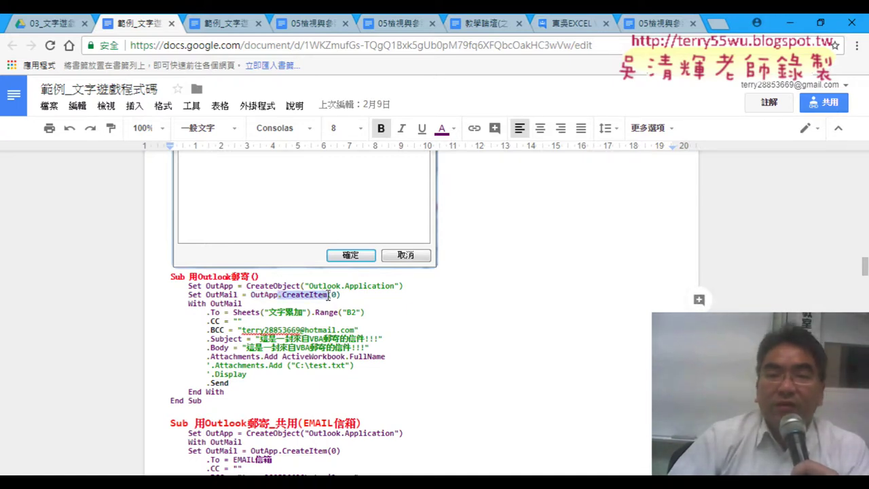
pyautogui.moveTo(330, 295); pyautogui.dragTo(340, 294)
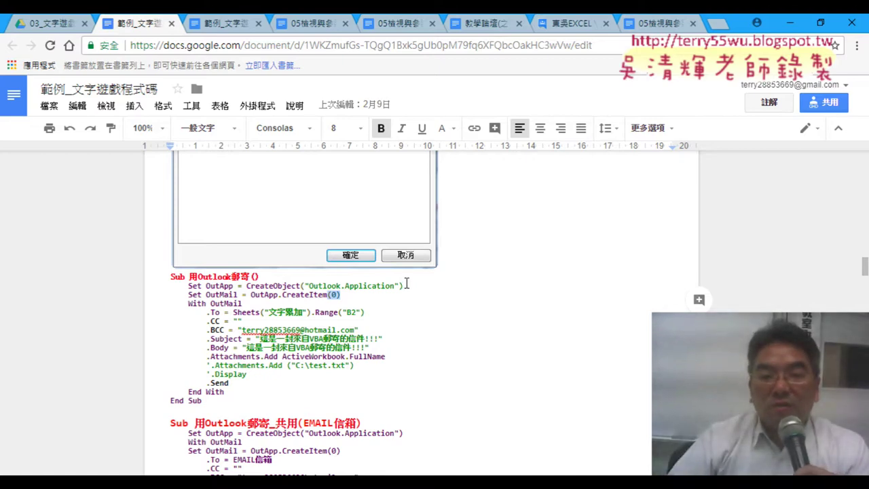
pyautogui.moveTo(279, 295); pyautogui.dragTo(326, 295)
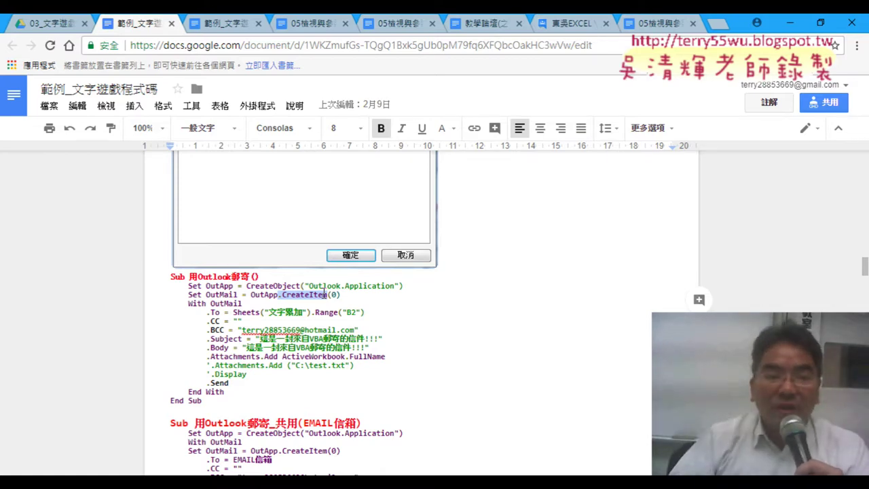
pyautogui.moveTo(207, 295); pyautogui.dragTo(237, 295)
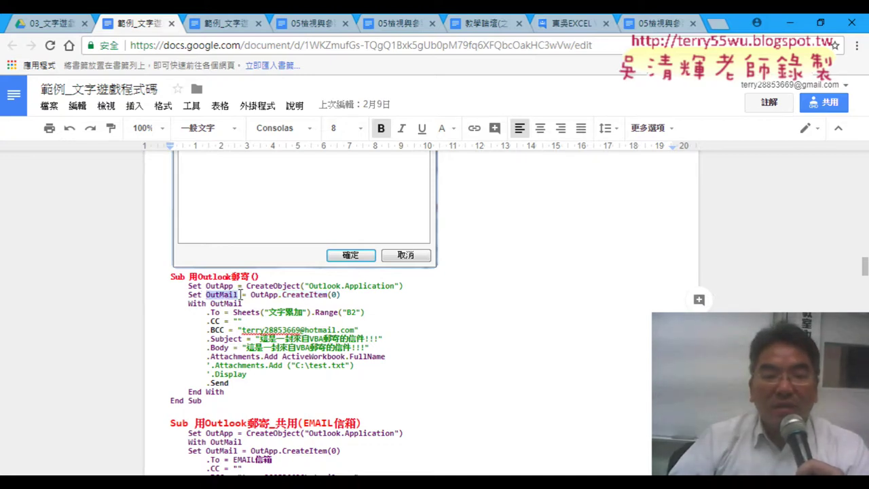
pyautogui.click(220, 312)
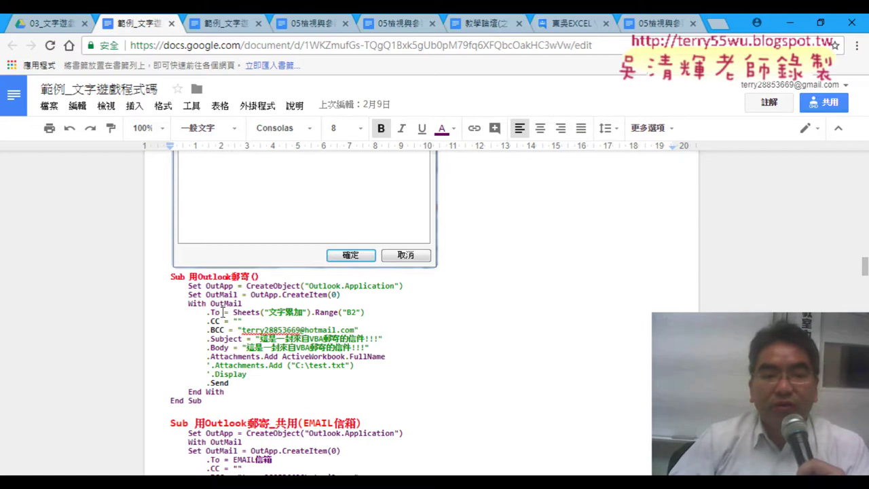
pyautogui.moveTo(225, 312)
pyautogui.mouseDown()
pyautogui.moveTo(207, 312)
pyautogui.moveTo(313, 311)
pyautogui.mouseUp()
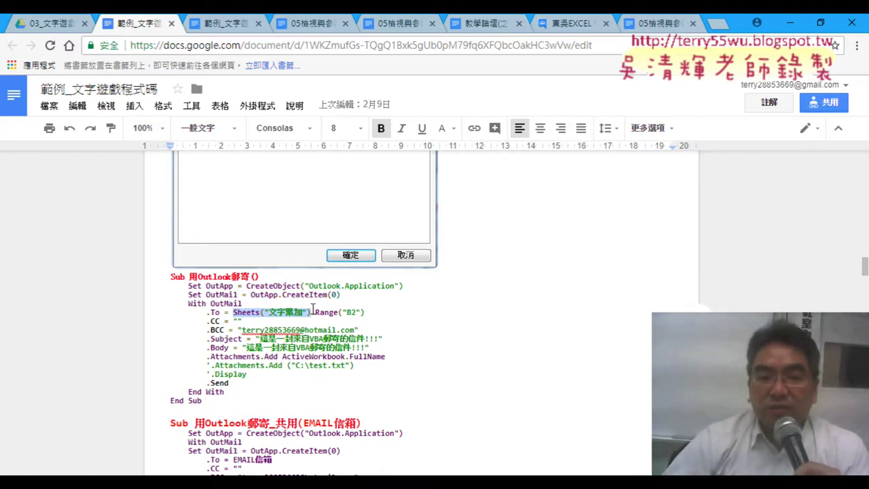
pyautogui.moveTo(316, 311); pyautogui.dragTo(367, 311)
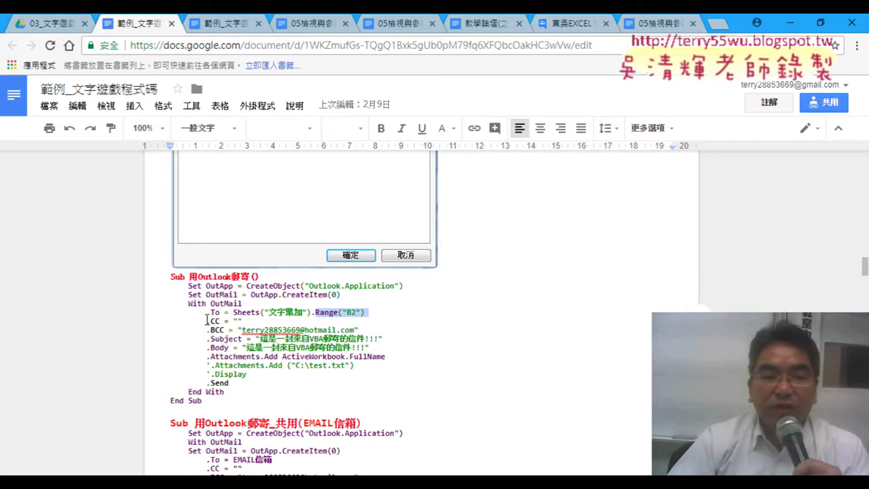
pyautogui.moveTo(207, 320); pyautogui.dragTo(225, 321)
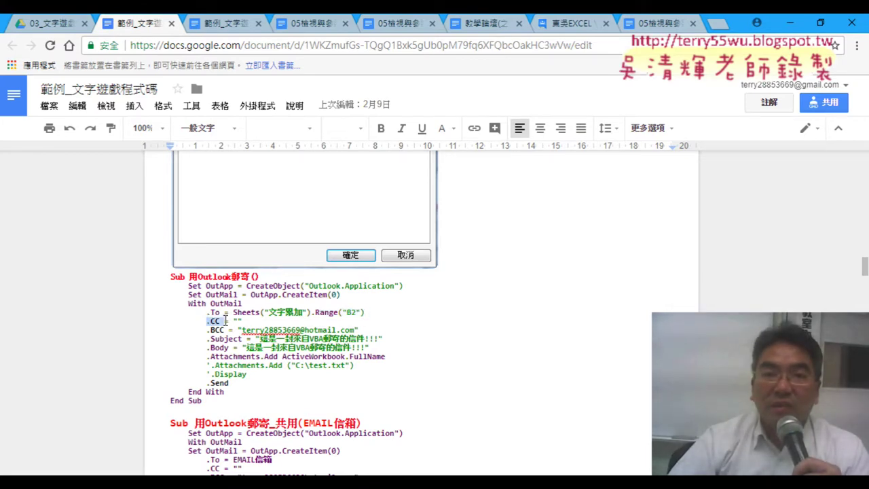
pyautogui.moveTo(207, 331); pyautogui.dragTo(226, 331)
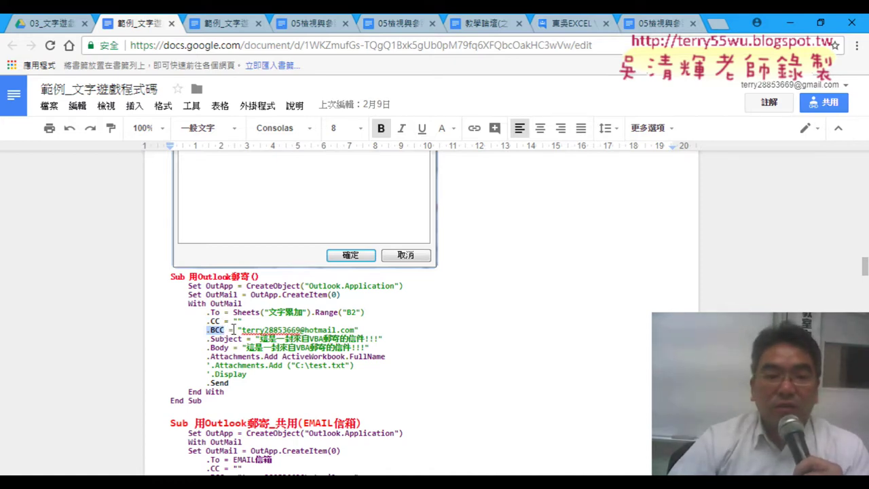
pyautogui.moveTo(242, 330); pyautogui.dragTo(338, 330)
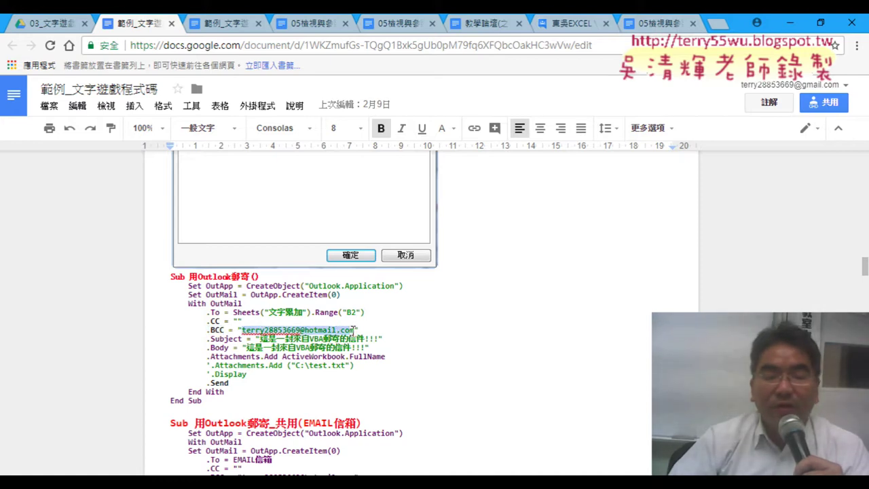
pyautogui.moveTo(356, 331); pyautogui.dragTo(353, 331)
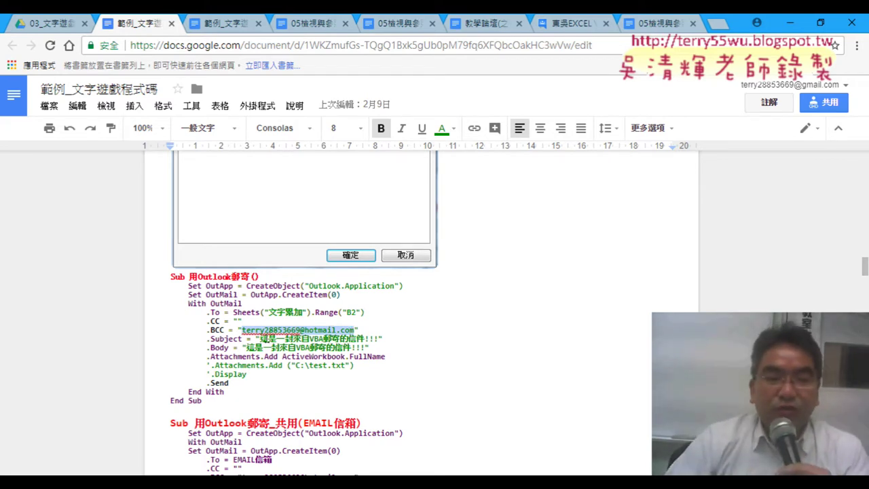
# Highlight the macro's mail subject, body, Attachments.Add call, C:\test.txt path and ActiveWorkbook.FullName.
pyautogui.moveTo(257, 339); pyautogui.dragTo(370, 339)
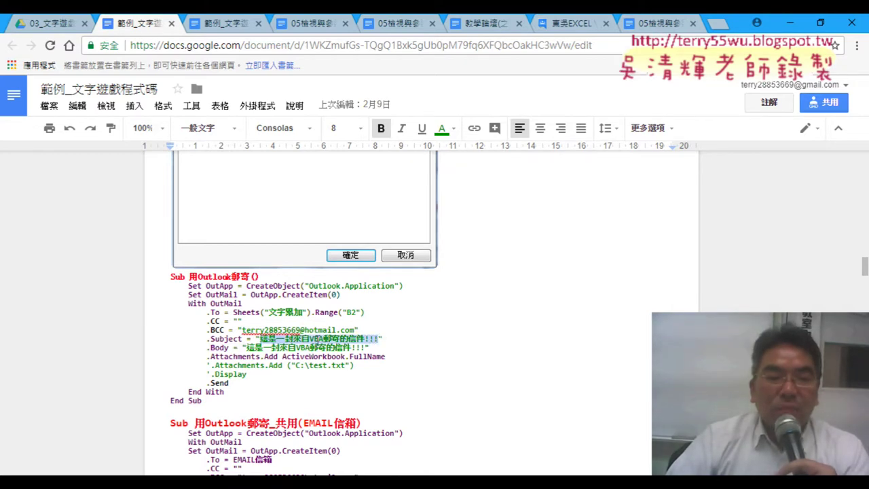
pyautogui.moveTo(249, 348); pyautogui.dragTo(366, 348)
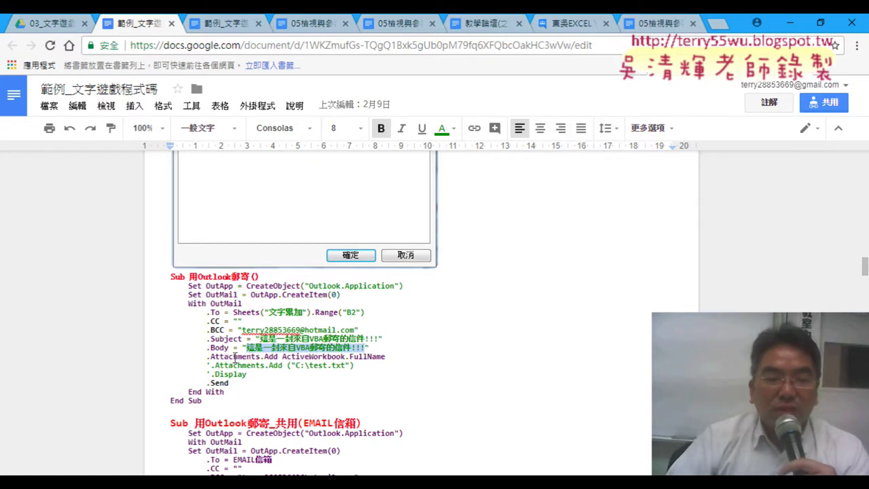
pyautogui.moveTo(207, 355); pyautogui.dragTo(280, 356)
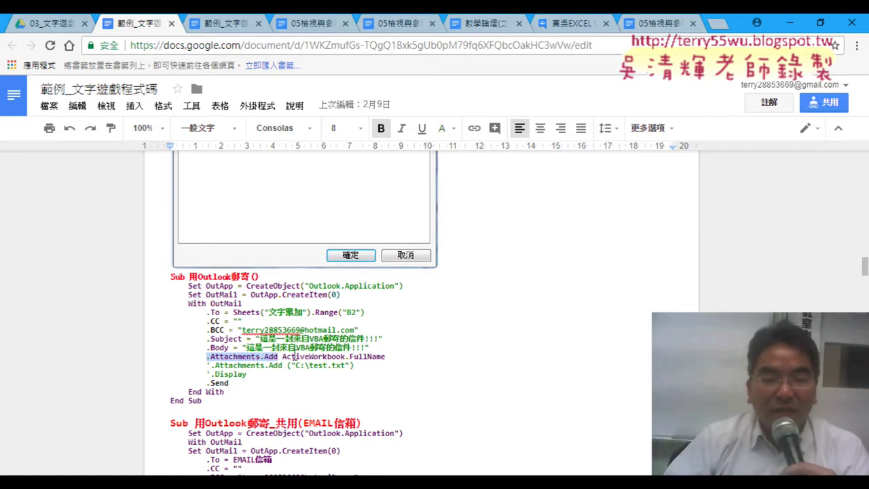
pyautogui.moveTo(291, 365); pyautogui.dragTo(352, 365)
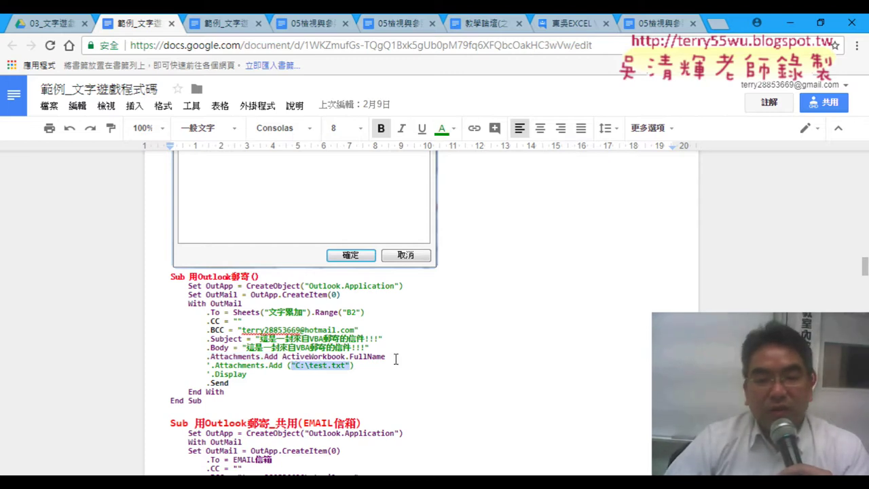
pyautogui.moveTo(396, 358); pyautogui.dragTo(283, 358)
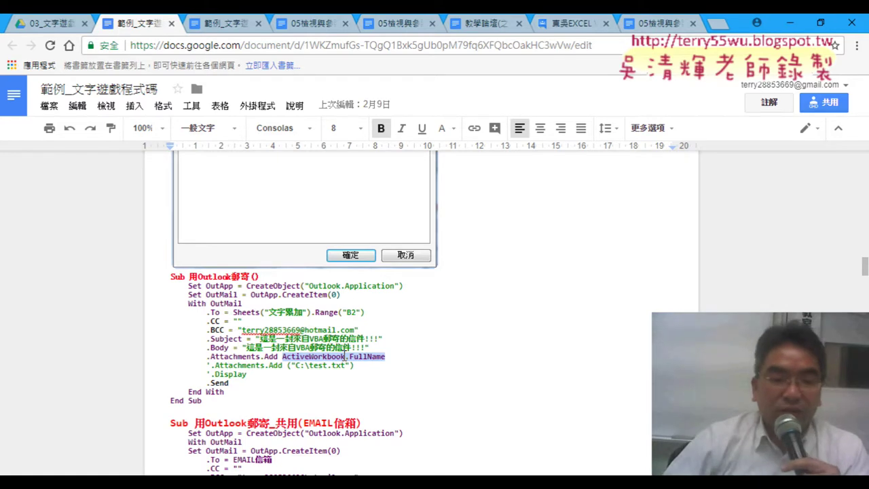
# Highlight the .Send command and bring the Excel VBA editor to the front.
pyautogui.moveTo(207, 384); pyautogui.dragTo(232, 383)
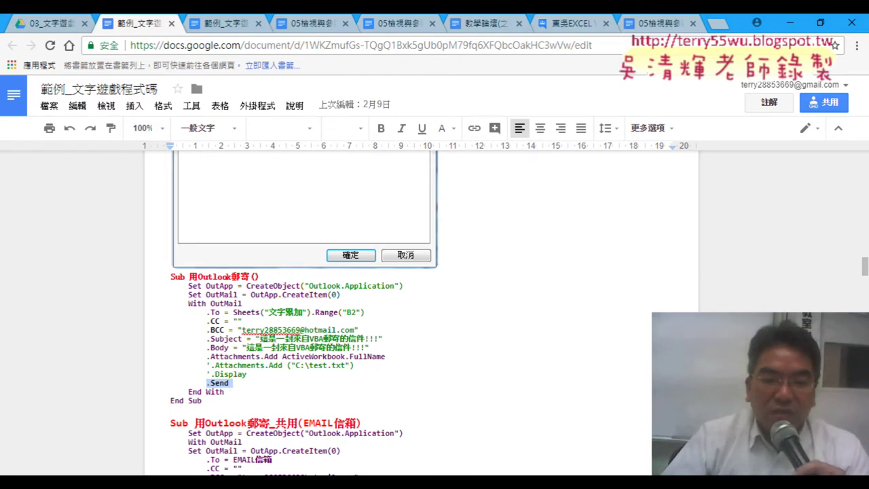
pyautogui.moveTo(350, 483)
pyautogui.click(329, 455)
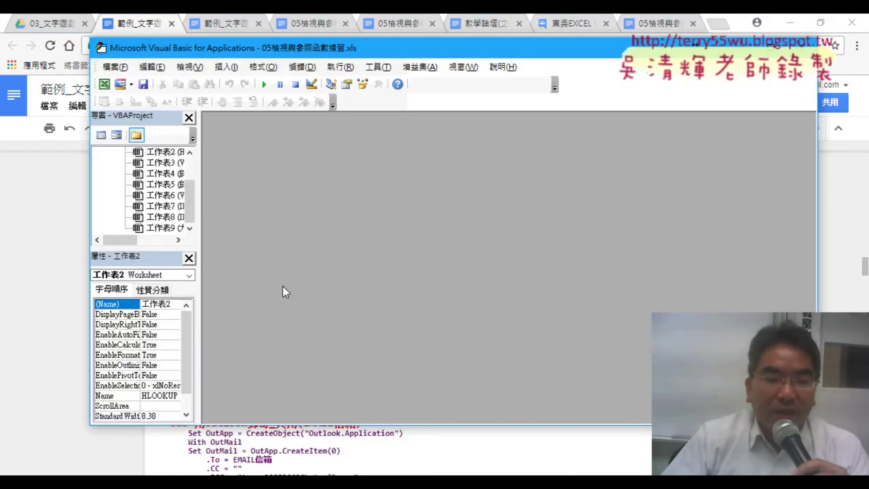
# Widen the project pane and insert a new module into the workbook's VBA project.
pyautogui.moveTo(169, 249); pyautogui.dragTo(166, 326)
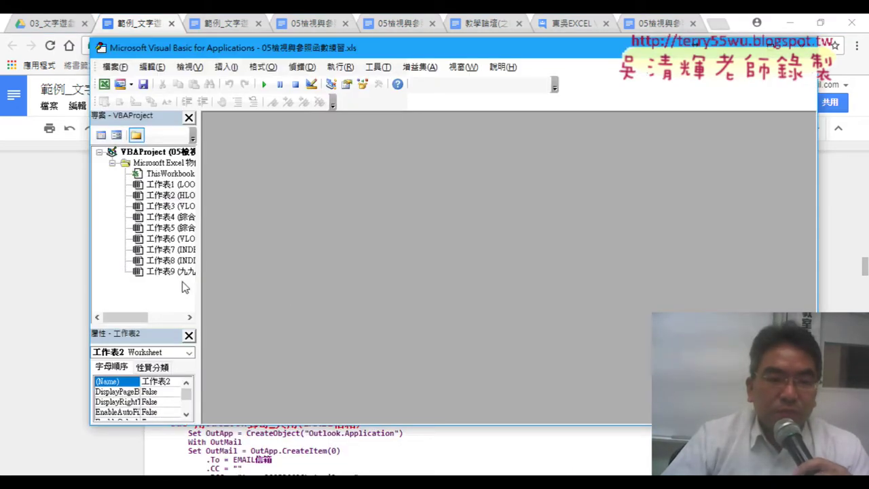
pyautogui.moveTo(198, 271); pyautogui.dragTo(273, 276)
pyautogui.rightClick(190, 240)
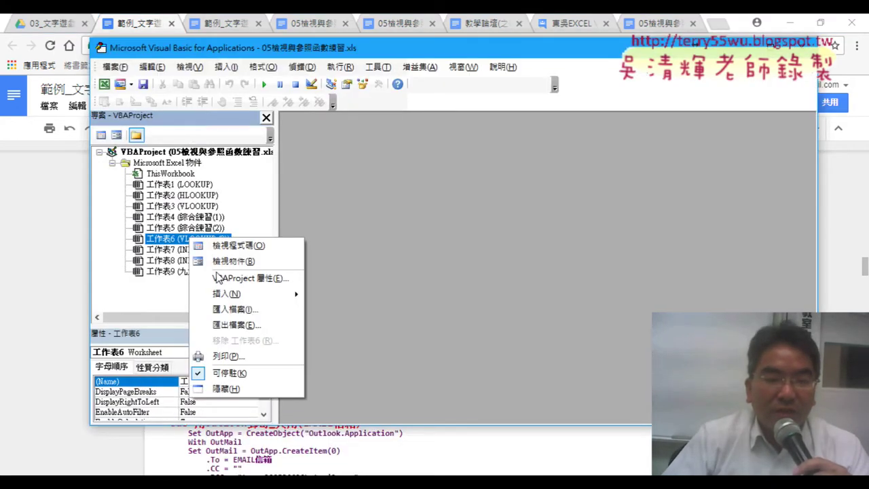
pyautogui.moveTo(228, 293)
pyautogui.click(342, 310)
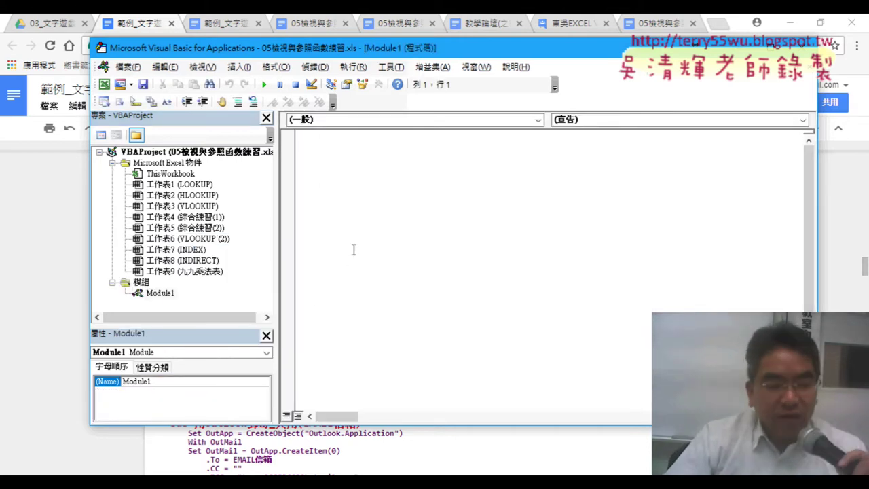
# Write application.Wait in Module1 and look up Wait's reference page with F1.
pyautogui.write('applicatio')
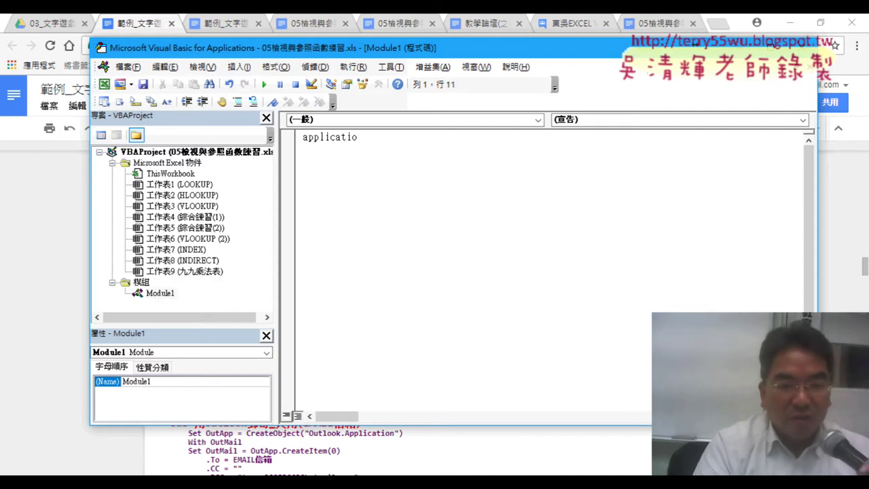
pyautogui.write('n.')
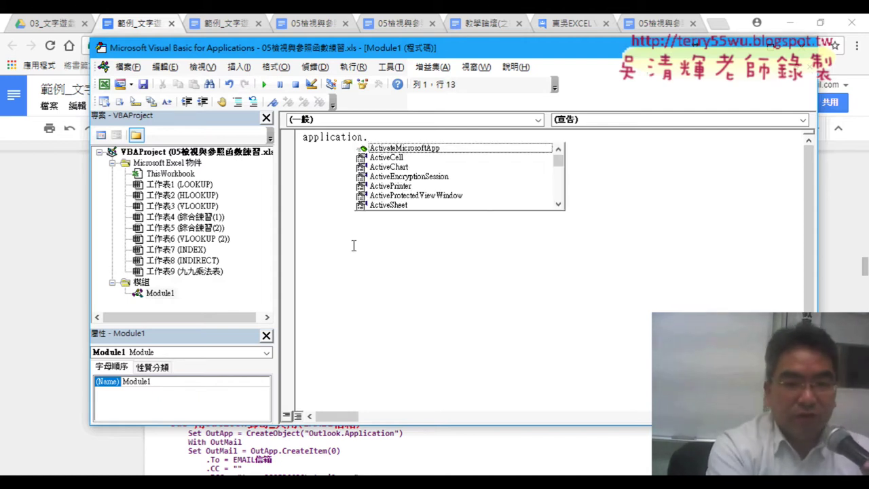
pyautogui.write('w')
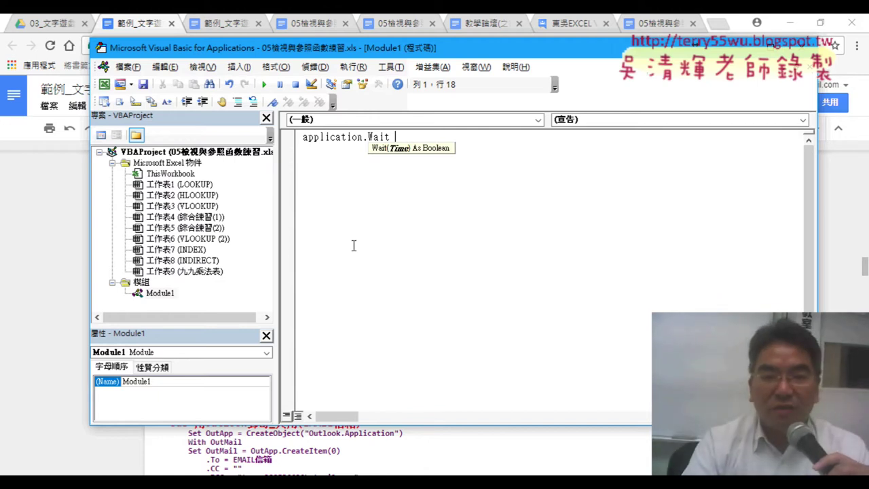
pyautogui.press('BackSpace')
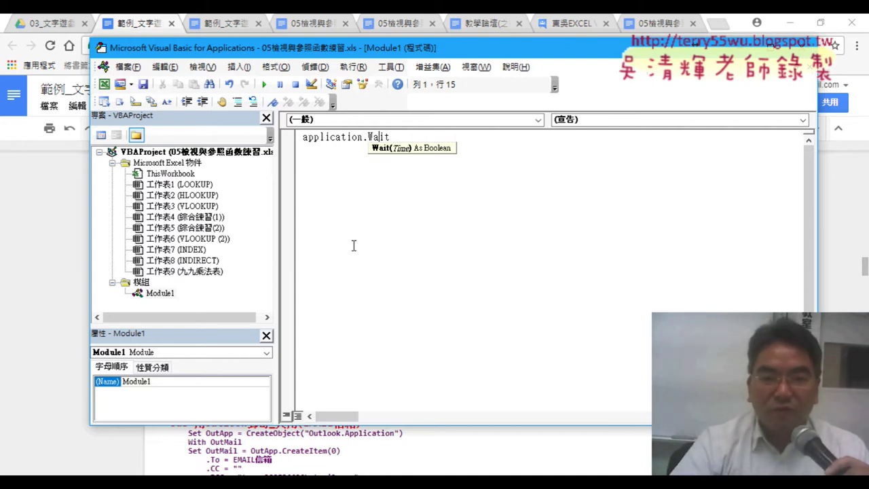
pyautogui.press('BackSpace')
pyautogui.press('BackSpace')
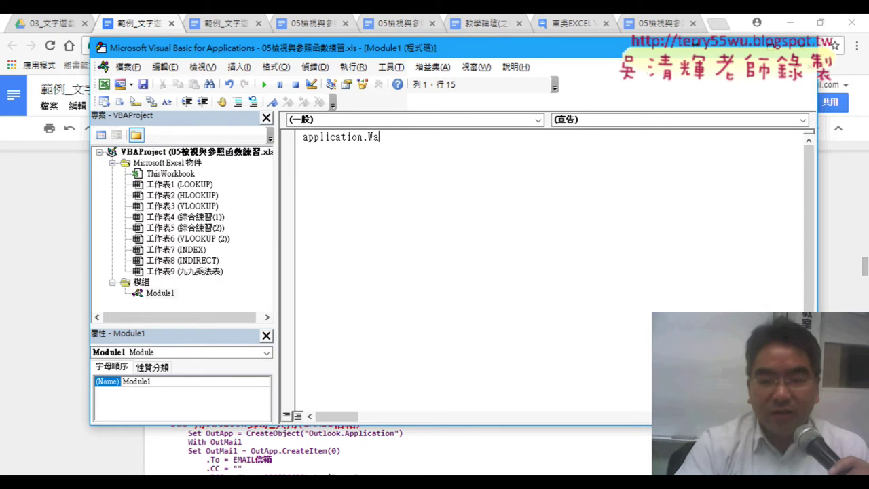
pyautogui.write('.')
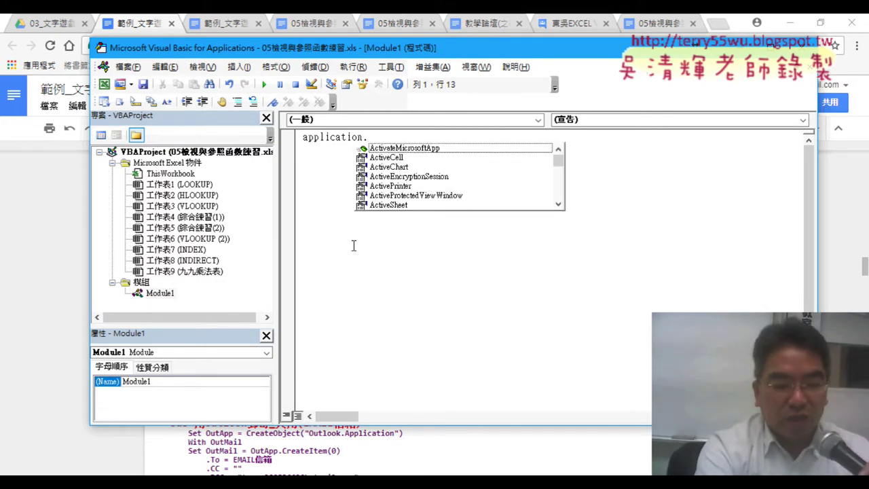
pyautogui.write('wa')
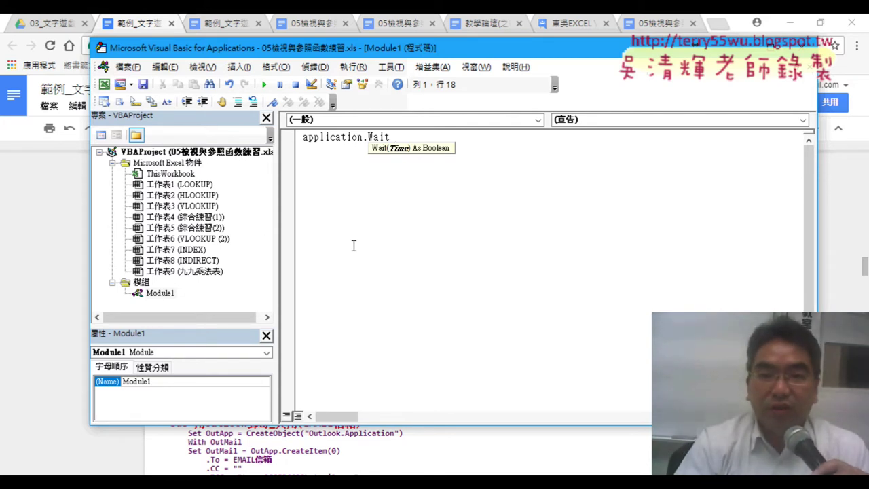
pyautogui.press('Left')
pyautogui.press('Left')
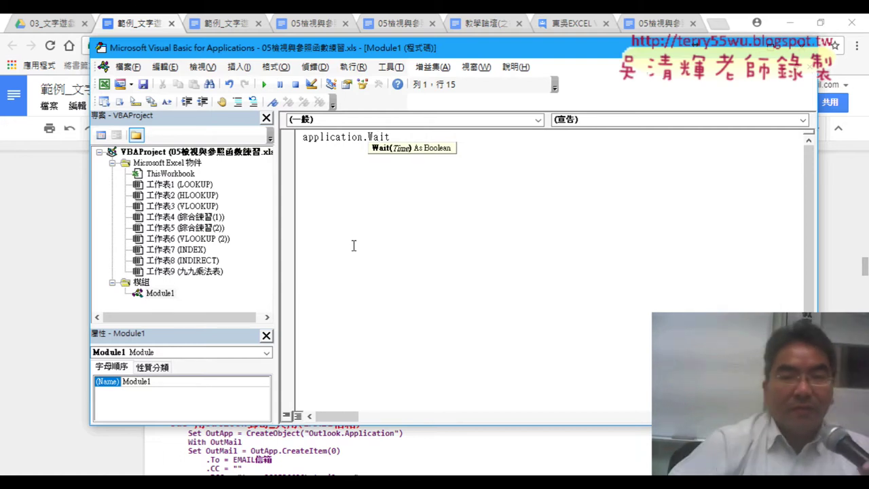
pyautogui.press('F1')
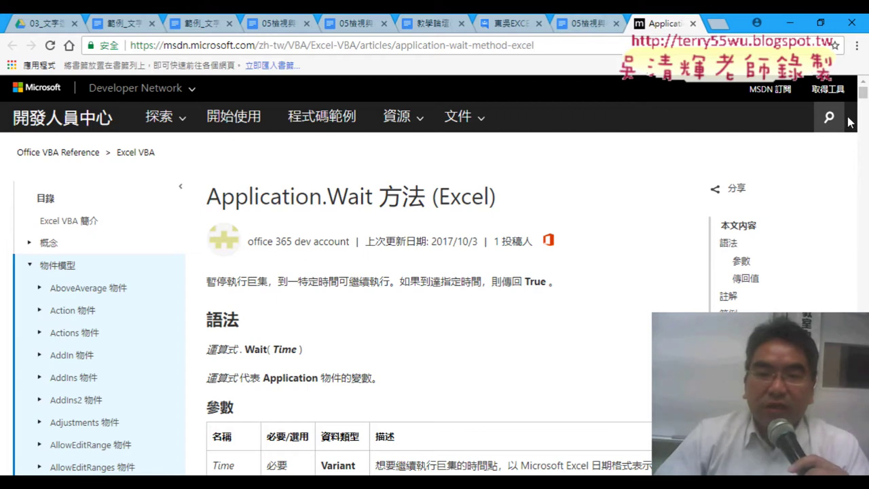
# Highlight Wait's Time argument and its 必要 status, then scroll to the 範例 examples.
pyautogui.scroll(-2, 864, 95)
pyautogui.scroll(-1, 863, 96)
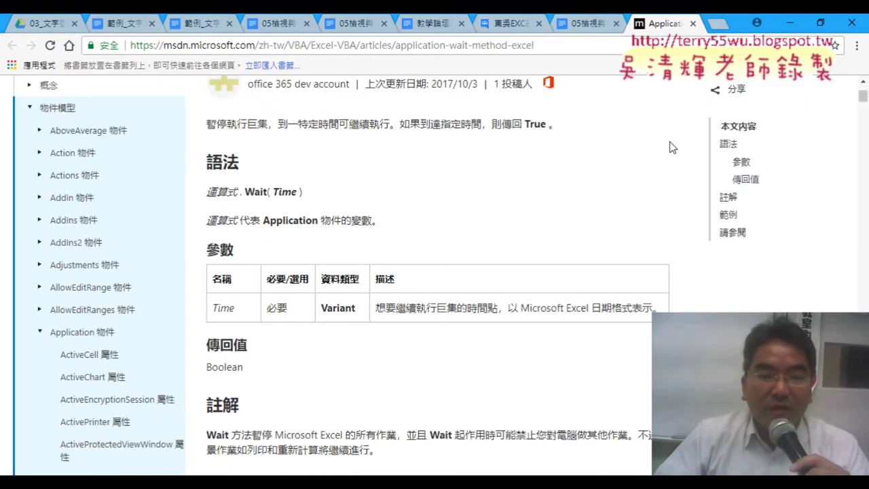
pyautogui.moveTo(274, 192); pyautogui.dragTo(299, 192)
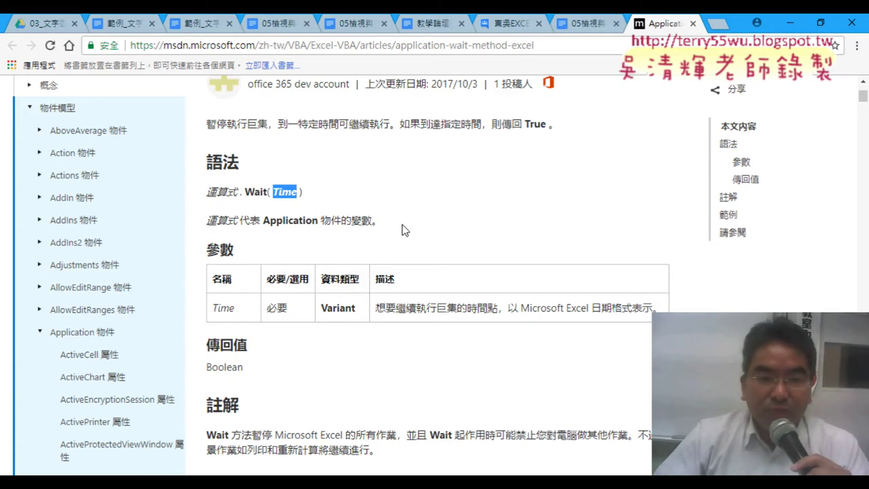
pyautogui.scroll(-2, 402, 225)
pyautogui.doubleClick(284, 171)
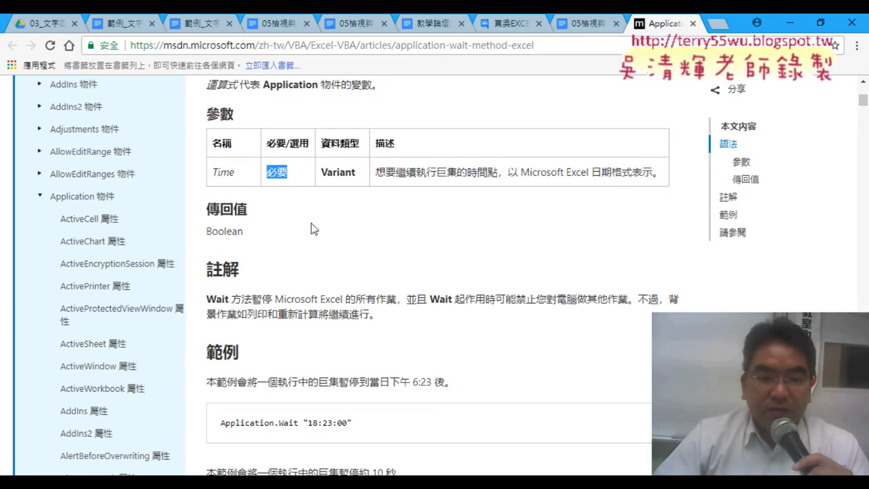
pyautogui.scroll(-1, 311, 222)
pyautogui.scroll(-1, 311, 220)
pyautogui.scroll(-1, 312, 218)
pyautogui.scroll(-1, 317, 180)
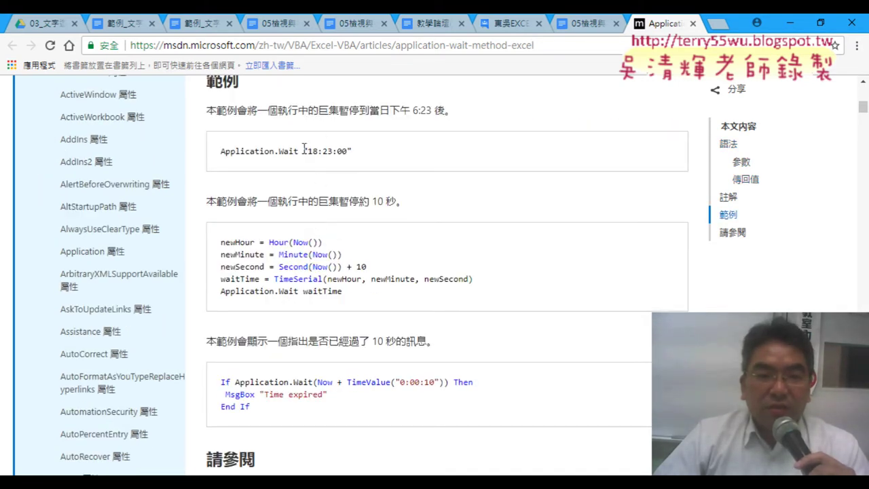
pyautogui.moveTo(303, 148); pyautogui.dragTo(352, 151)
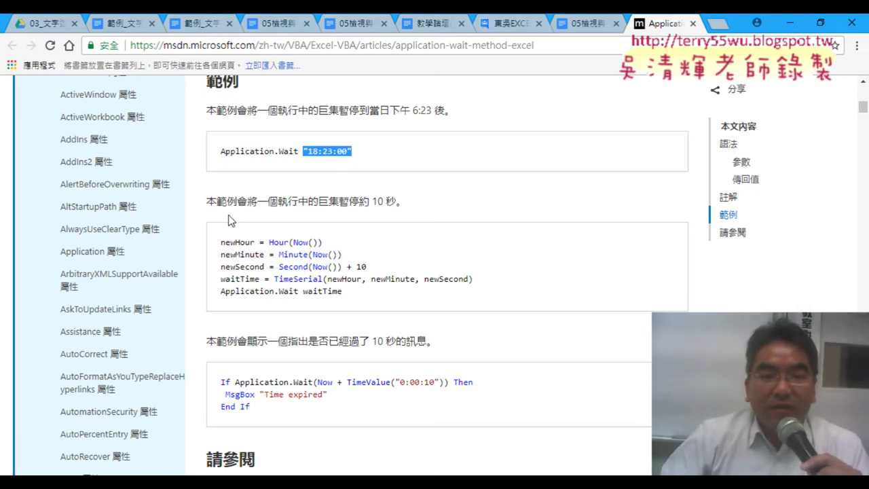
pyautogui.moveTo(373, 201); pyautogui.dragTo(399, 201)
pyautogui.moveTo(344, 292); pyautogui.dragTo(220, 239)
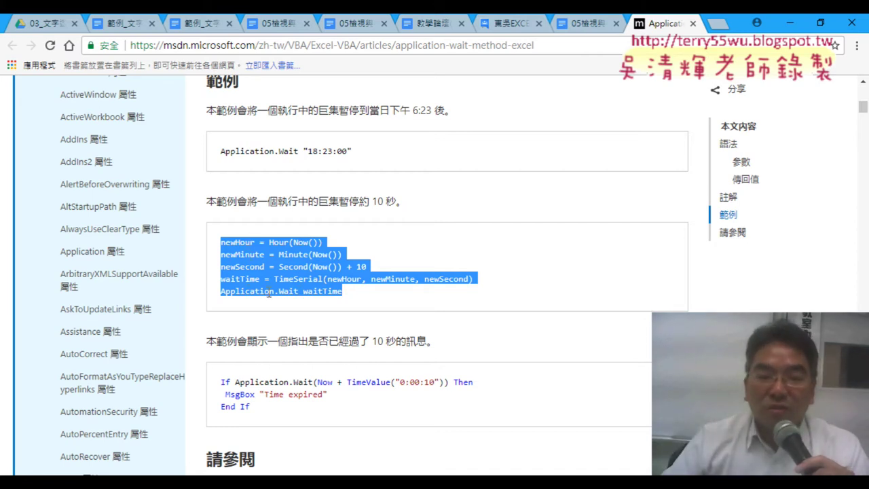
pyautogui.click(375, 272)
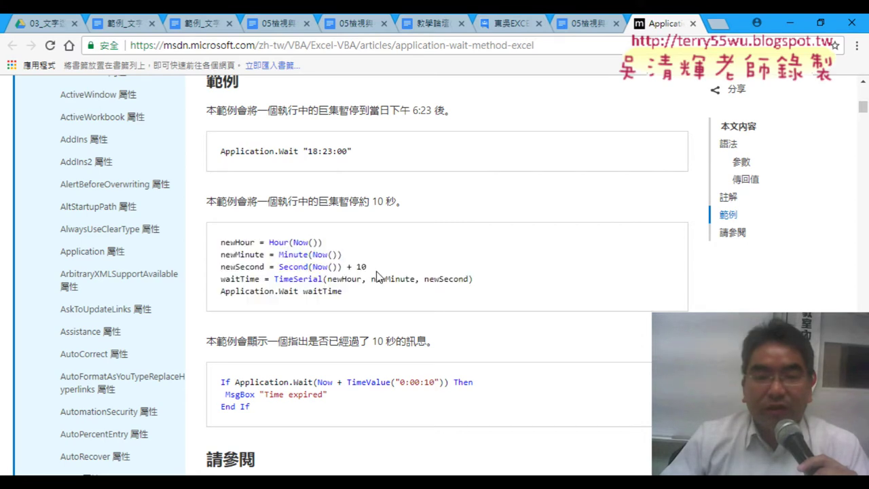
pyautogui.moveTo(368, 267); pyautogui.dragTo(347, 267)
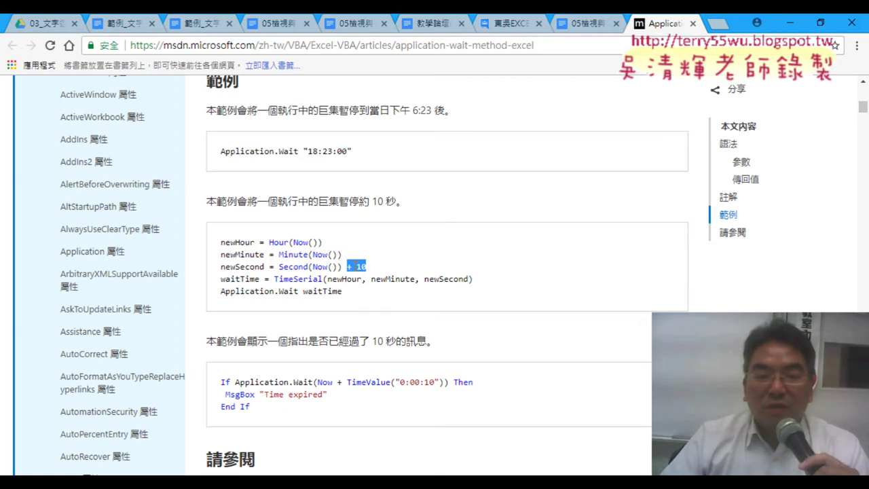
pyautogui.moveTo(341, 254); pyautogui.dragTo(279, 254)
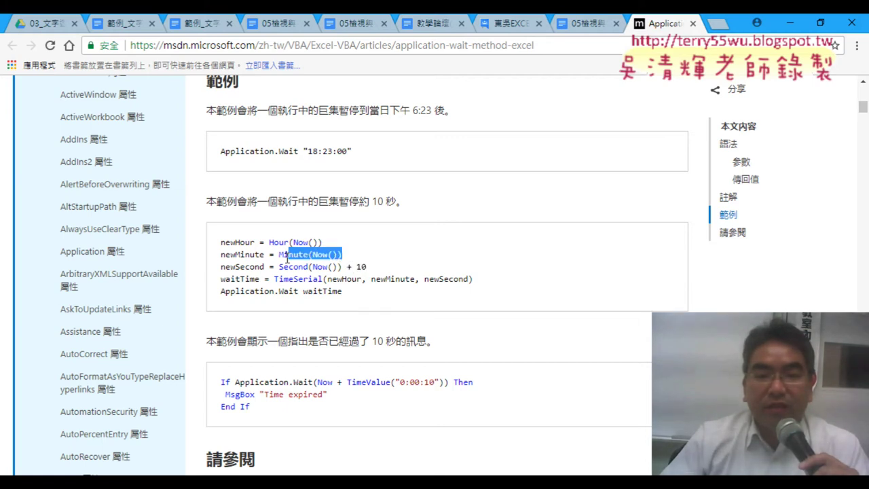
pyautogui.click(360, 261)
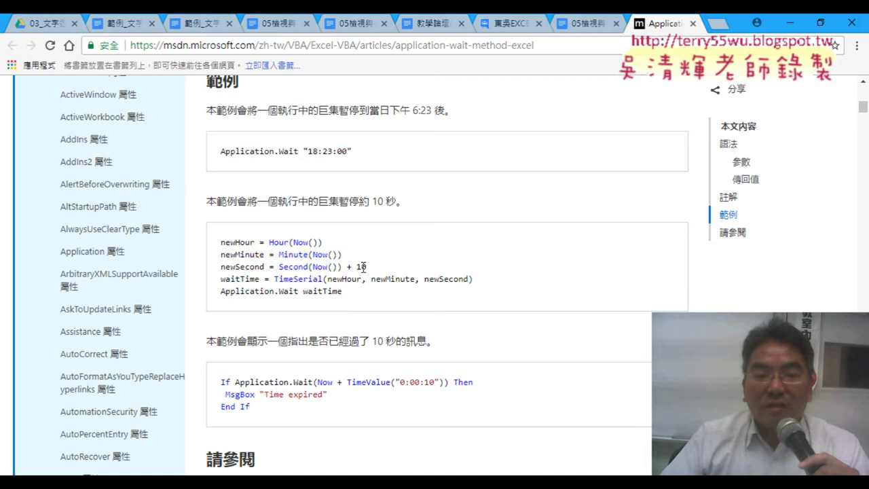
pyautogui.moveTo(366, 267); pyautogui.dragTo(348, 267)
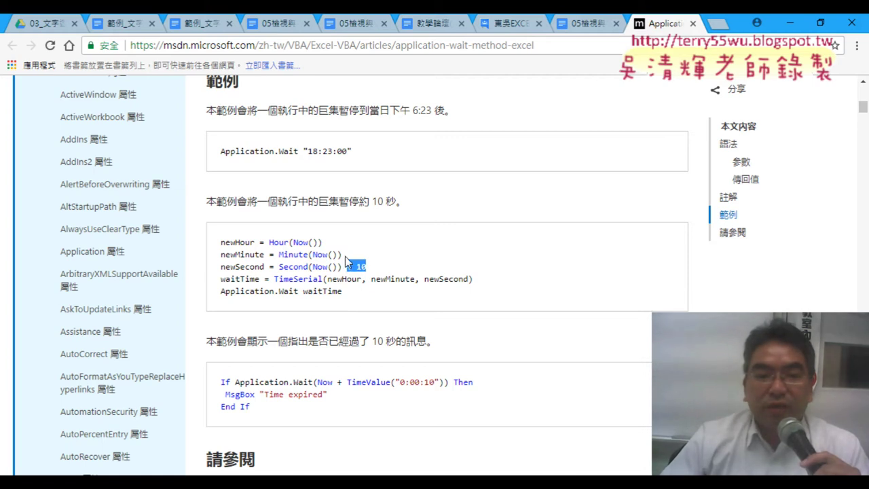
pyautogui.click(329, 243)
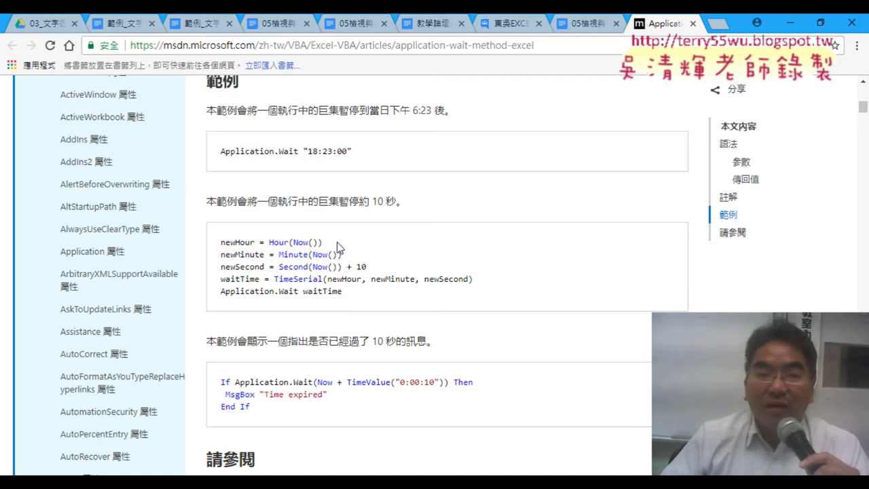
pyautogui.moveTo(271, 243); pyautogui.dragTo(341, 254)
pyautogui.moveTo(279, 267); pyautogui.dragTo(341, 267)
pyautogui.click(299, 241)
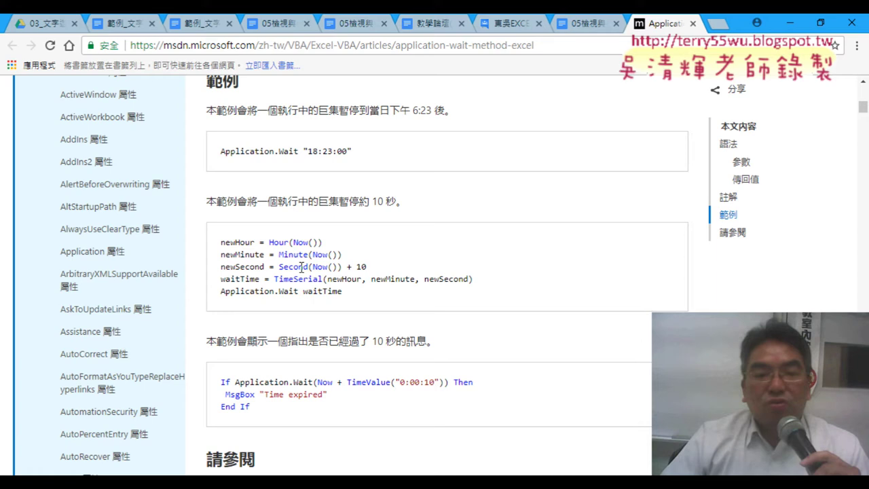
pyautogui.moveTo(366, 267); pyautogui.dragTo(345, 266)
pyautogui.moveTo(260, 279); pyautogui.dragTo(229, 281)
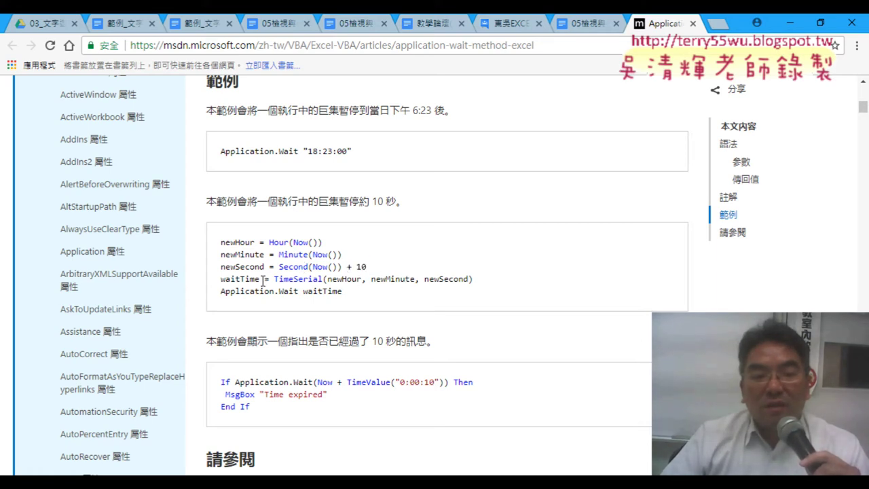
pyautogui.moveTo(343, 290); pyautogui.dragTo(303, 290)
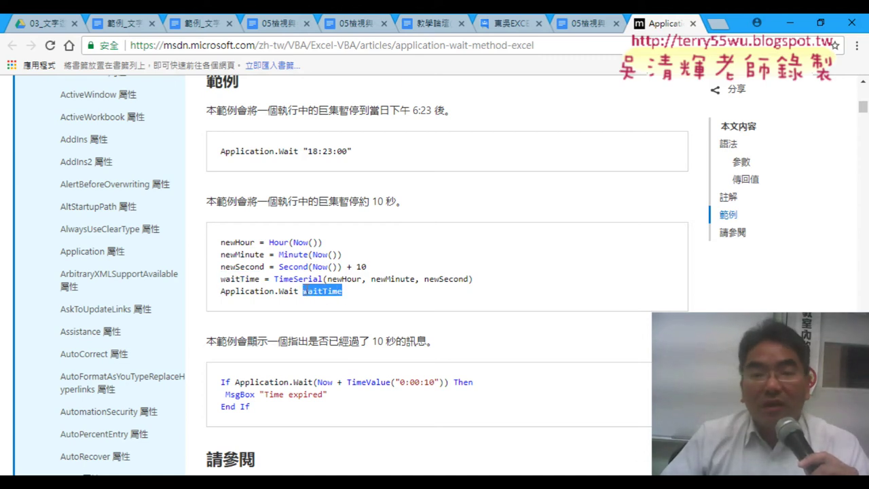
pyautogui.click(367, 292)
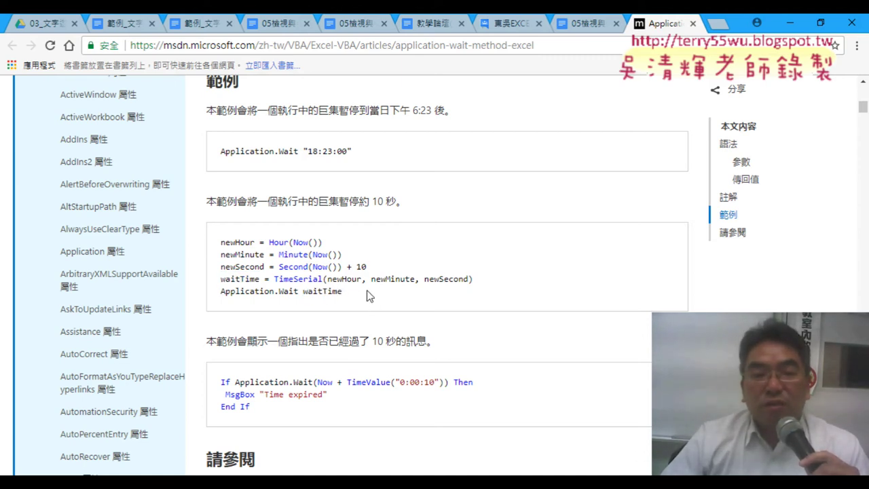
pyautogui.moveTo(358, 291); pyautogui.dragTo(221, 242)
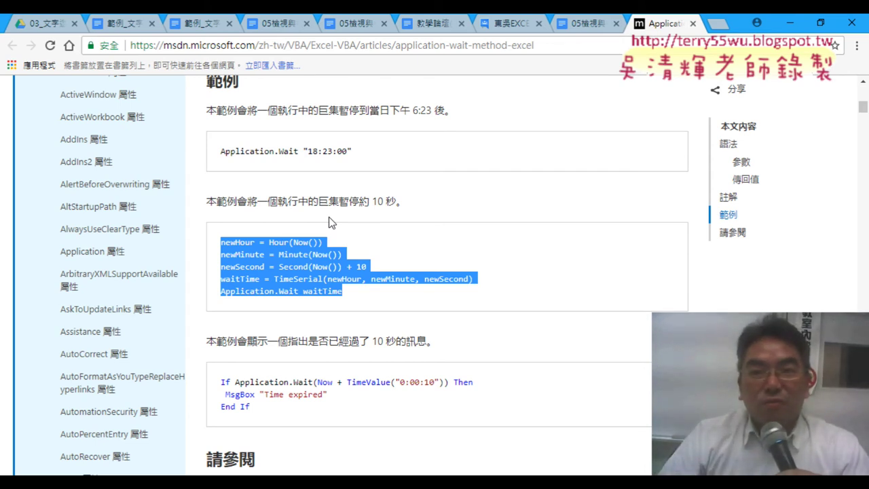
# Close the Application.Wait reference page to return to the Google Docs lookup notes.
pyautogui.click(693, 23)
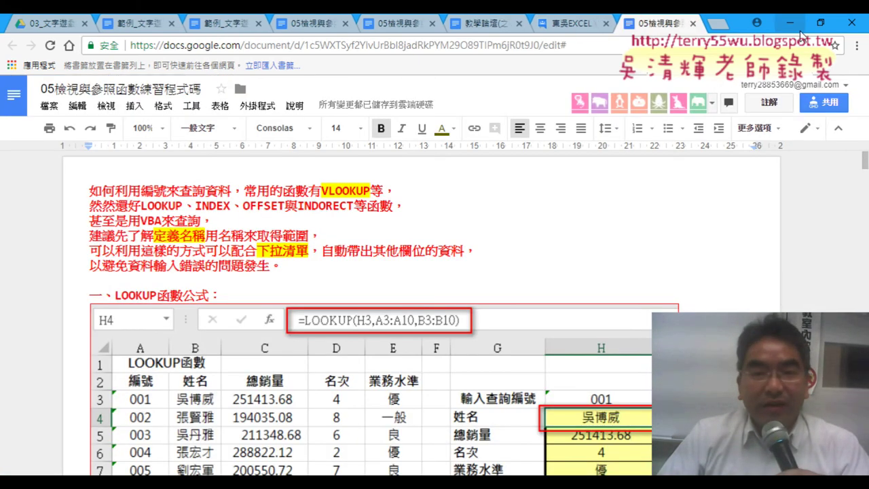
# Back in Module1, autocomplete application.Wait and reopen its Microsoft reference page with F1.
pyautogui.click(792, 26)
pyautogui.moveTo(400, 138); pyautogui.dragTo(364, 137)
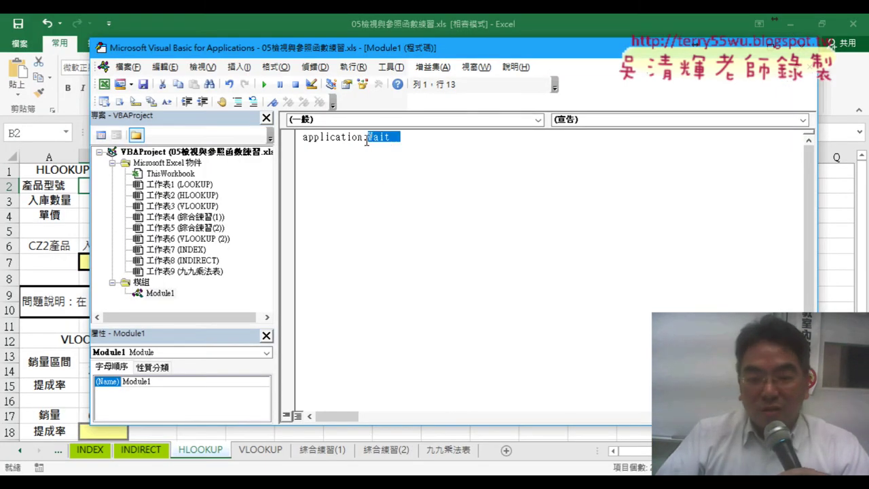
pyautogui.write('.')
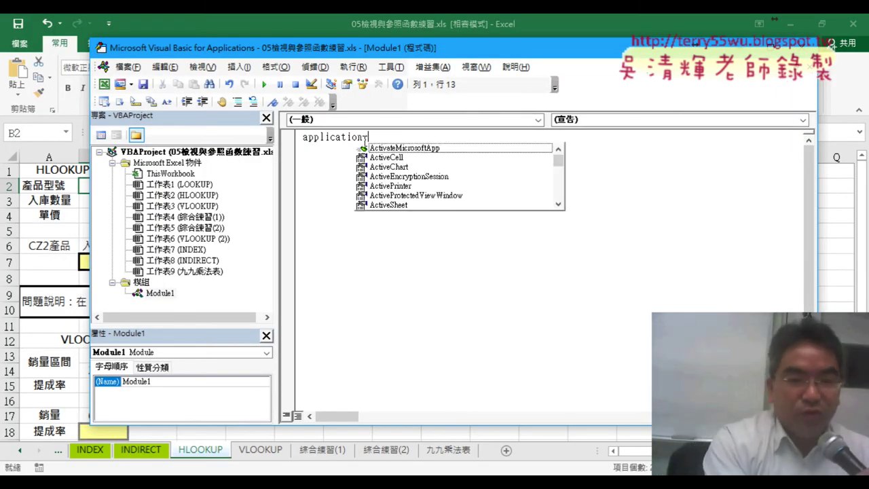
pyautogui.write('wa')
pyautogui.press('Tab')
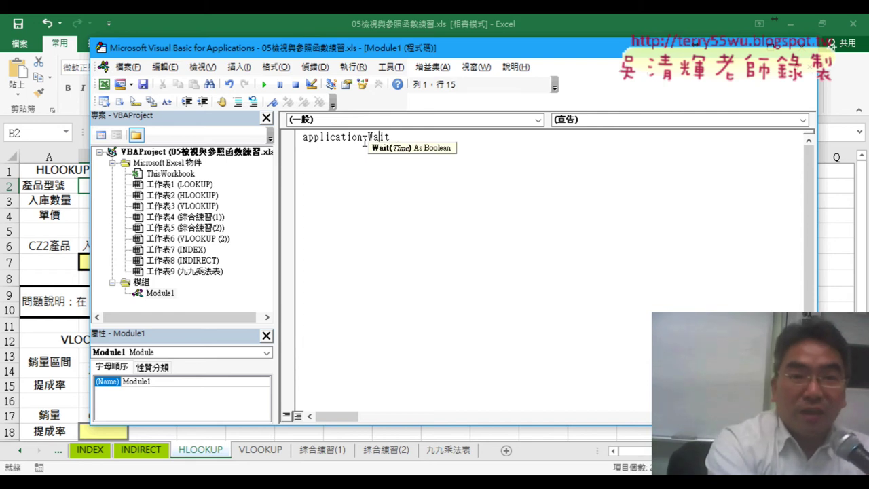
pyautogui.press('F1')
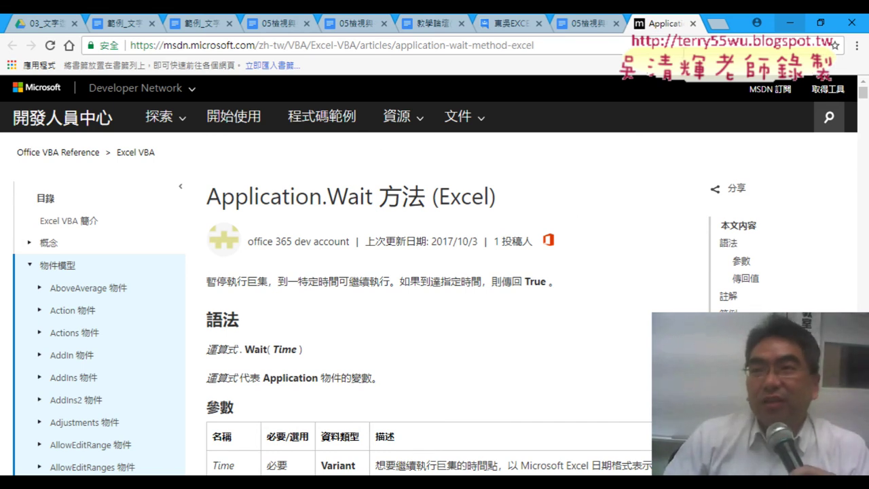
# Close the Wait reference tab and return to the Google Drive 03_文字遊戲 folder.
pyautogui.click(693, 24)
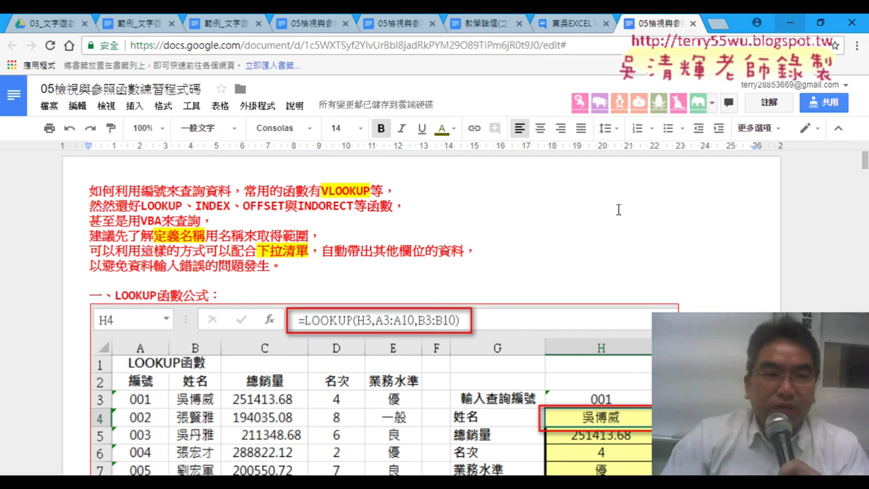
pyautogui.click(55, 30)
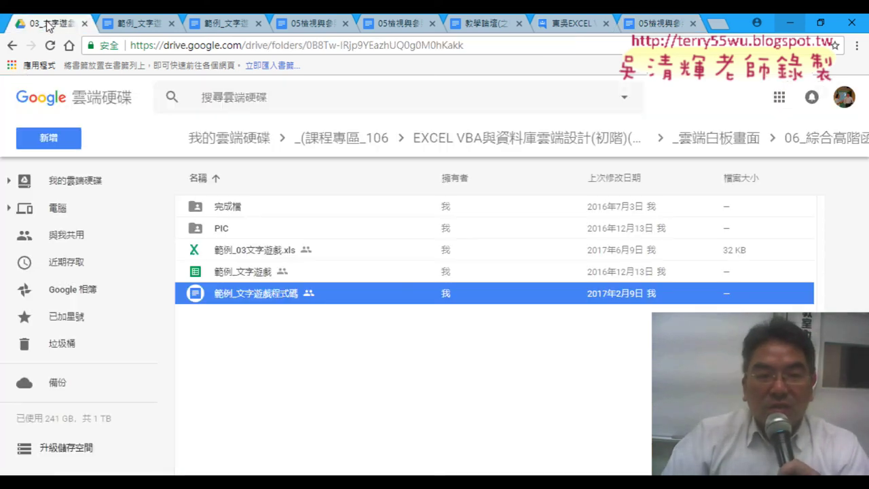